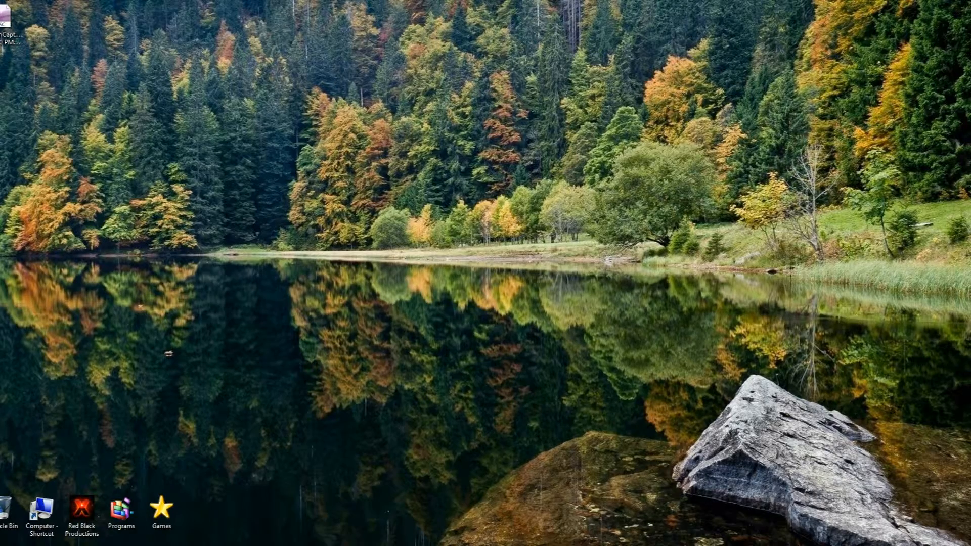
Step: Switch to Vegas Pro, open the Render As settings and collapse the MainConcept MPEG-2 format group
key(alt+Tab)
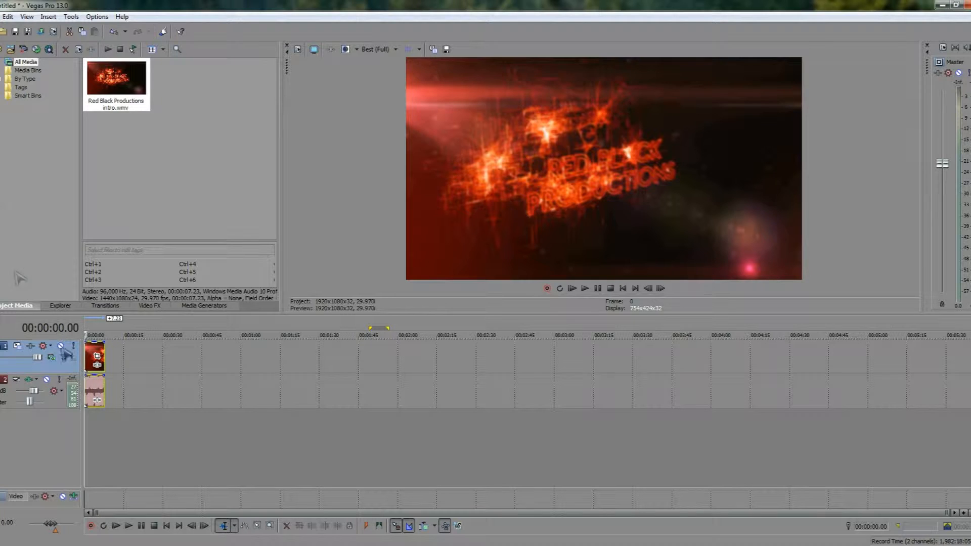
key(alt+f)
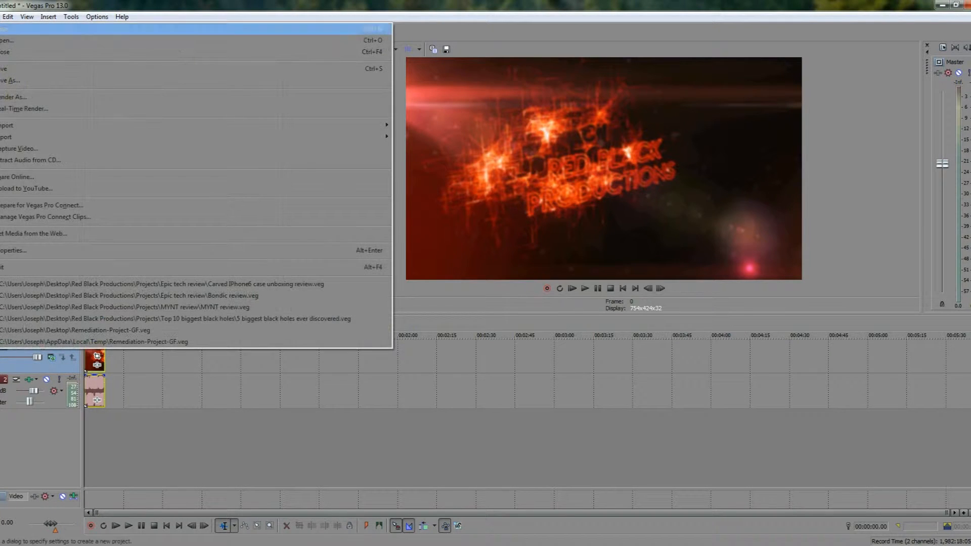
click(7, 98)
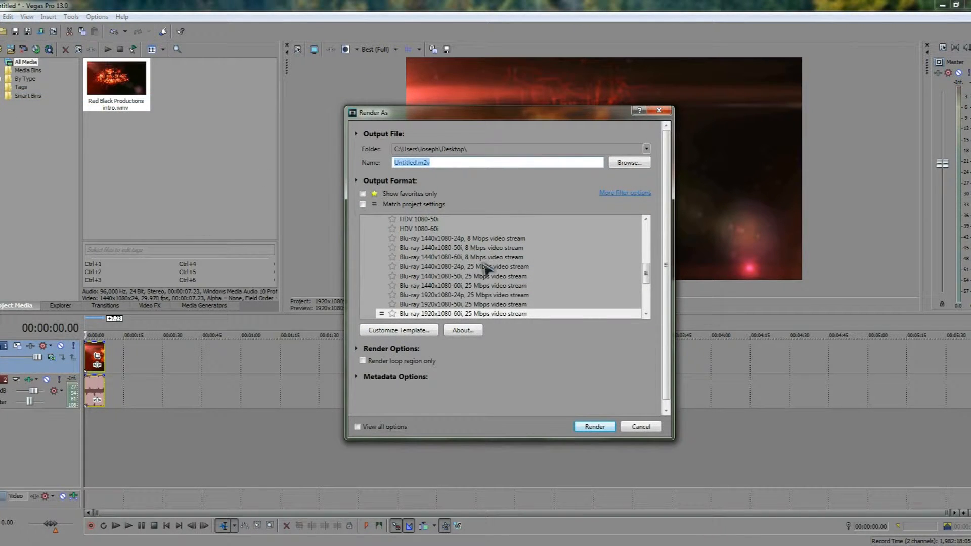
scroll(428, 288, up, 10)
click(363, 279)
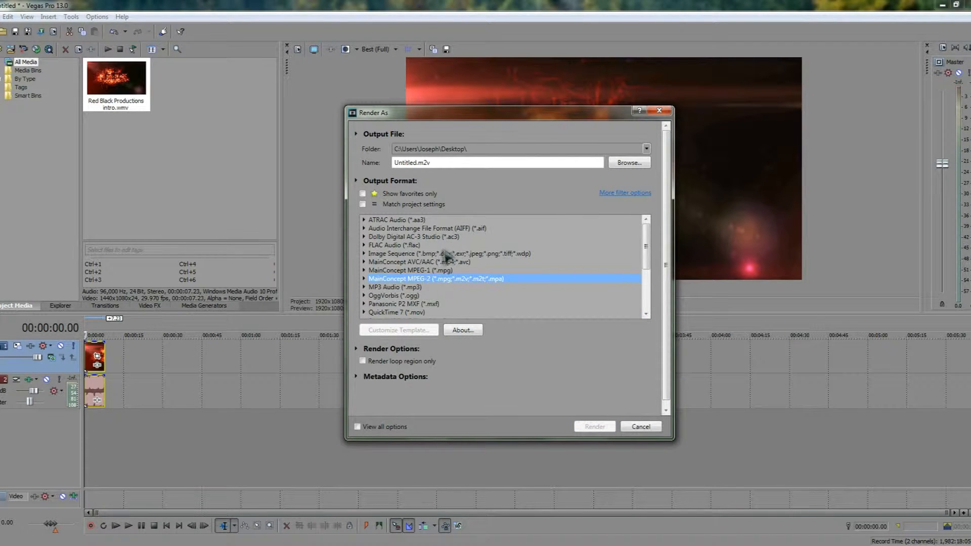
Step: Render the project to Untitled.avi with the HD 1080-24p YUV template of Video for Windows (*.avi)
click(444, 313)
scroll(443, 309, down, 4)
click(429, 281)
click(363, 281)
scroll(427, 265, down, 5)
scroll(433, 279, up, 5)
scroll(434, 283, down, 5)
click(438, 279)
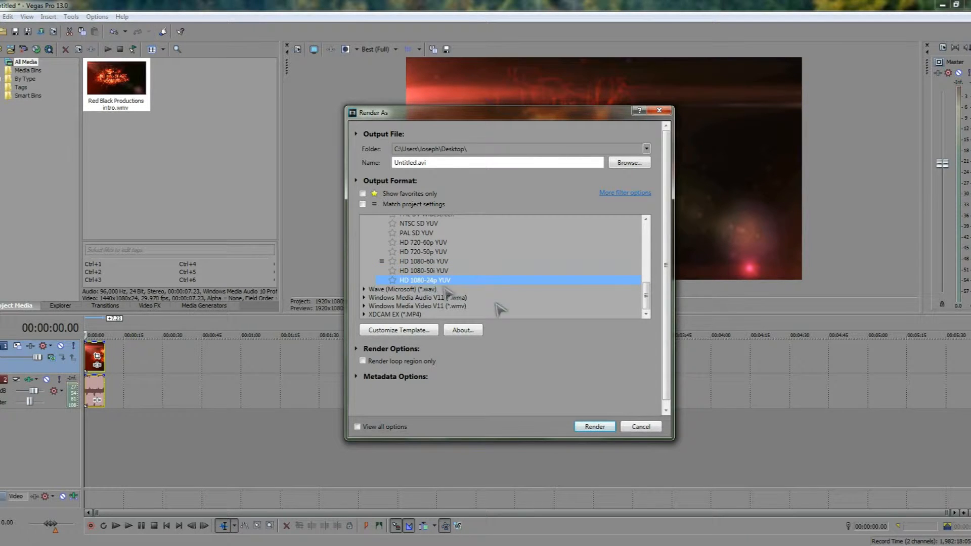
click(593, 427)
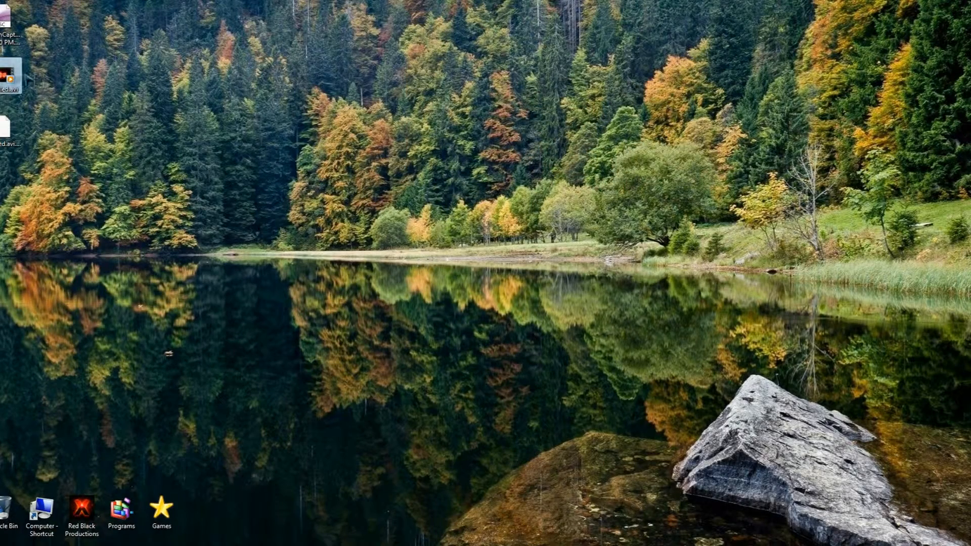
mouse_move(10, 75)
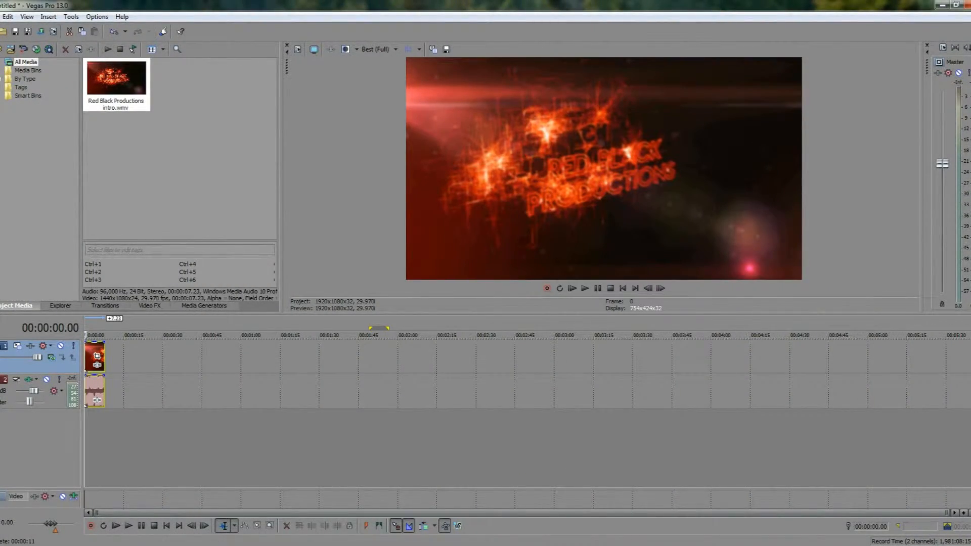
Step: Reopen the Render As settings in Vegas Pro and collapse the Video for Windows (*.avi) format group
click(2, 17)
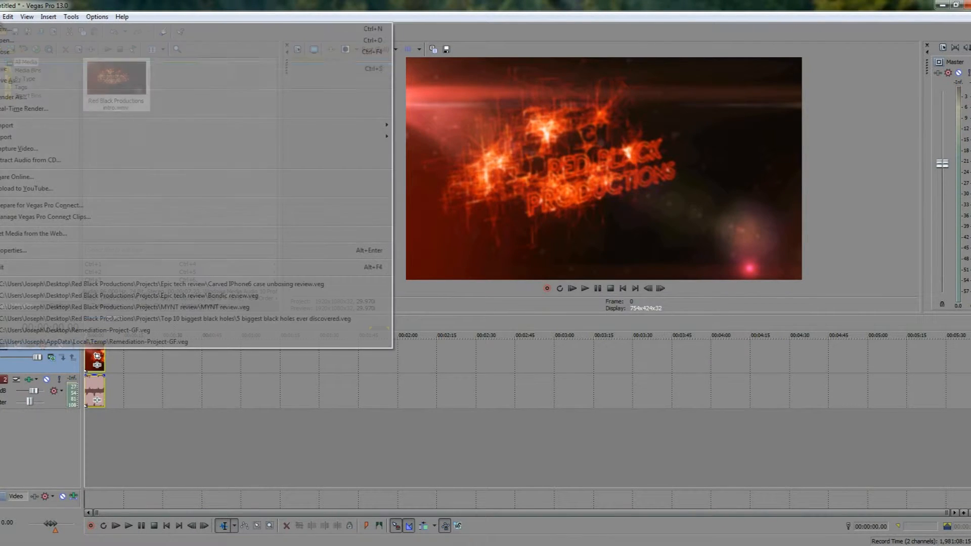
click(15, 97)
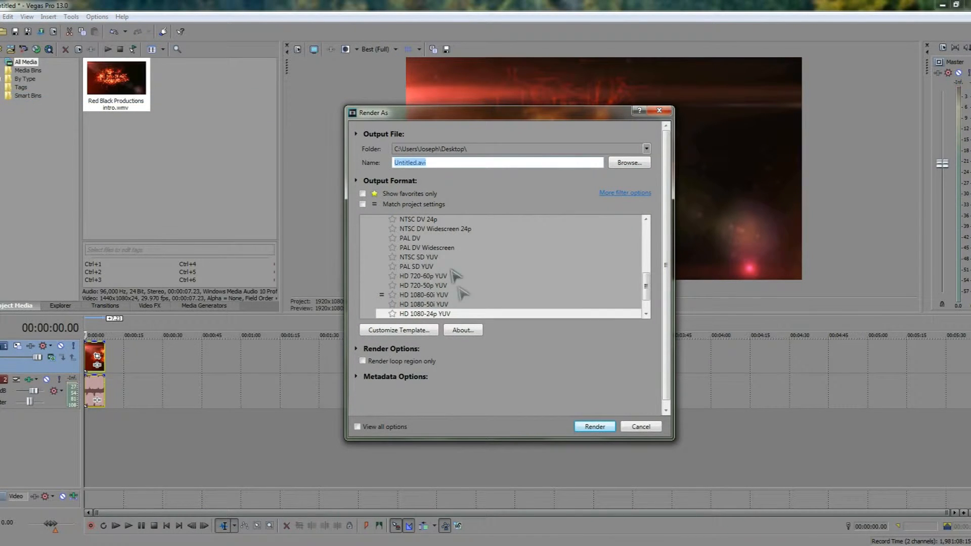
click(457, 313)
scroll(457, 311, up, 5)
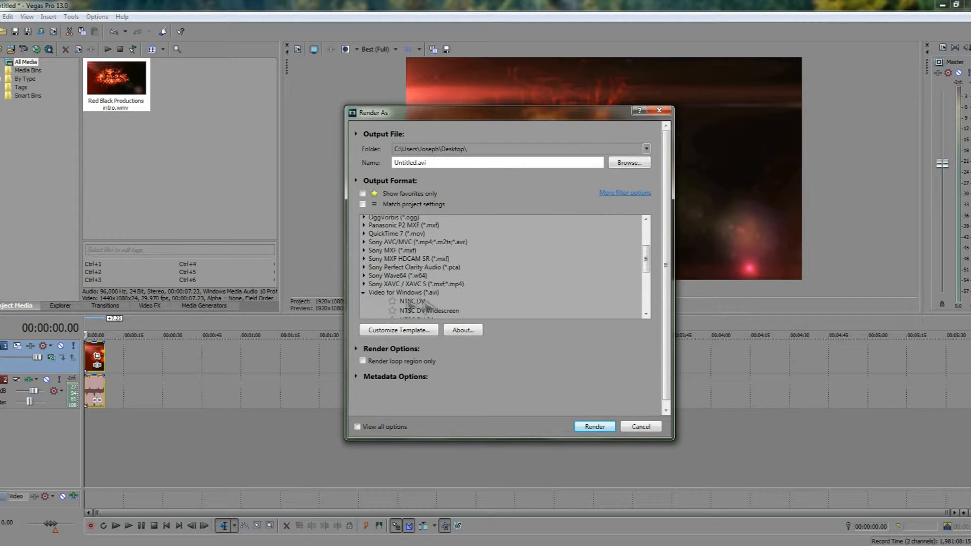
click(366, 293)
click(363, 293)
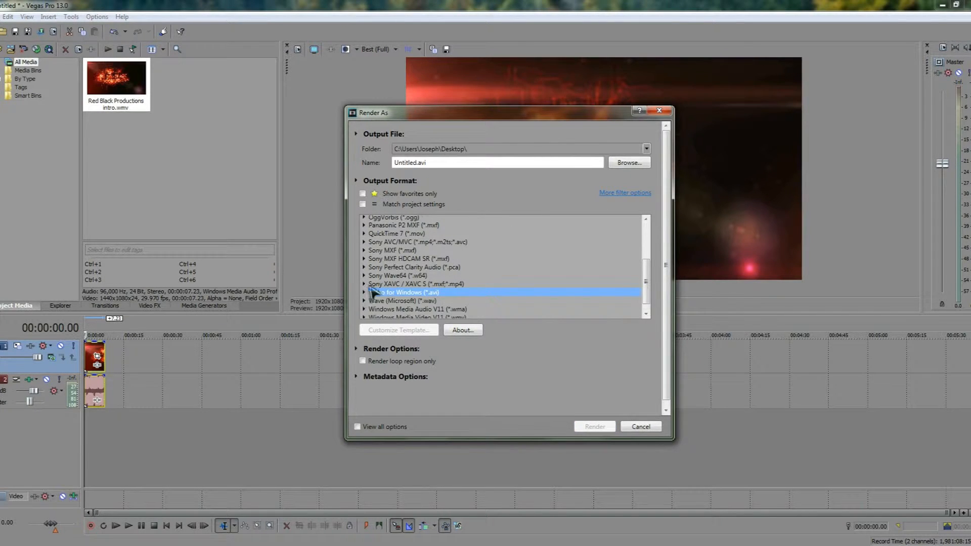
scroll(373, 293, down, 1)
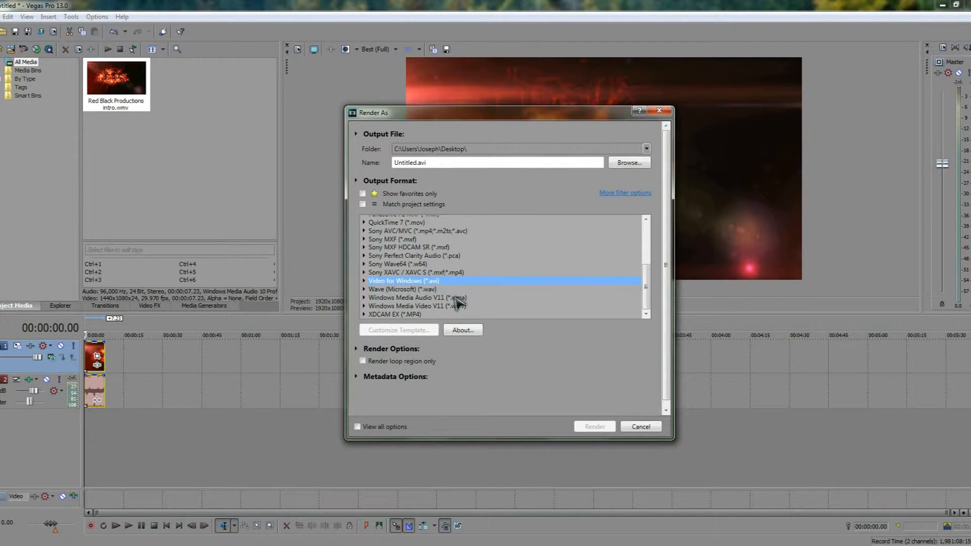
Step: Choose the Youtube template in the Windows Media Video V11 (*.wmv) format group
click(399, 307)
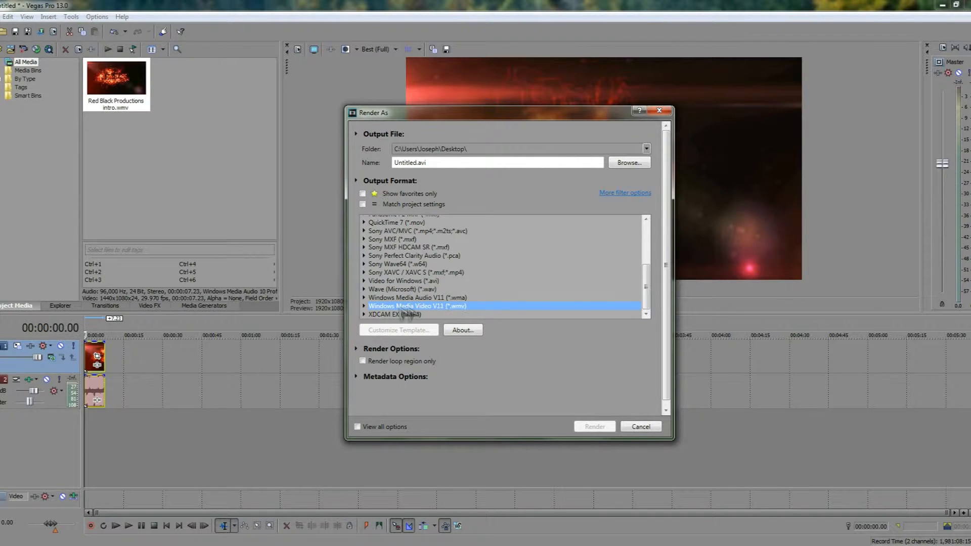
click(363, 306)
scroll(413, 287, down, 4)
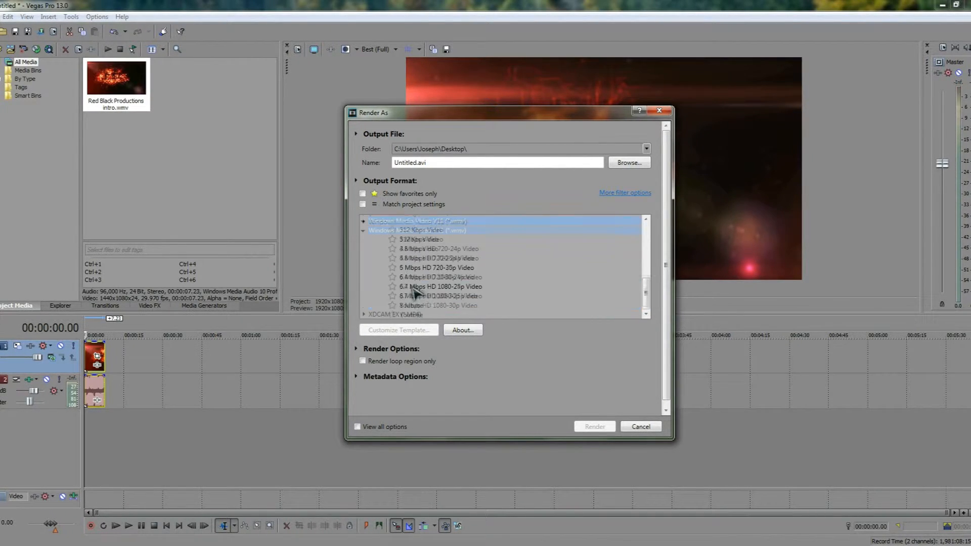
click(417, 305)
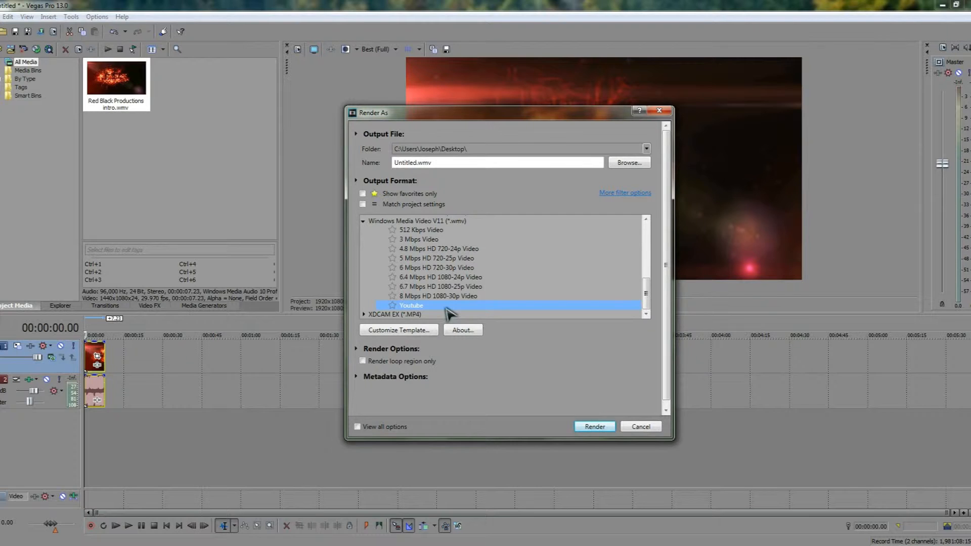
Step: Open the Youtube template's custom settings and switch Include audio off and back on
click(397, 331)
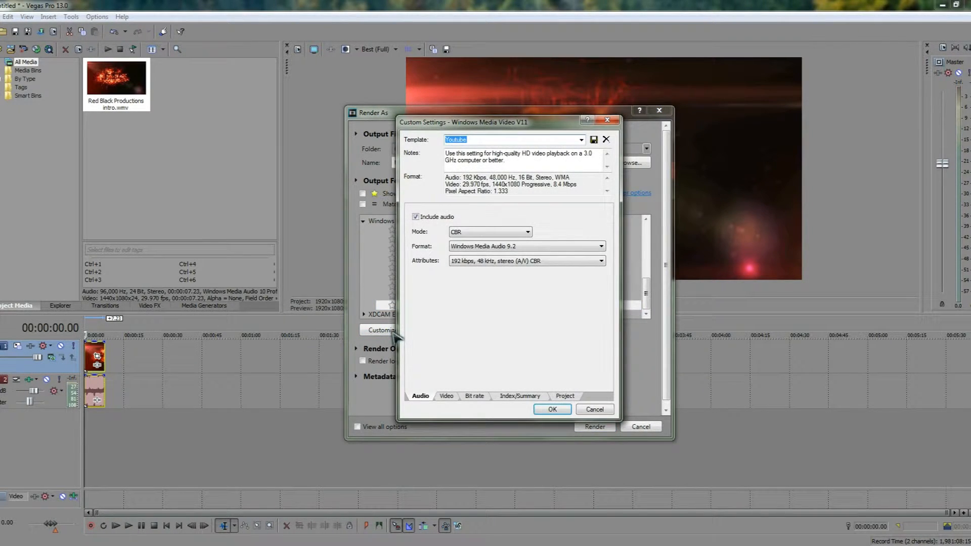
click(416, 217)
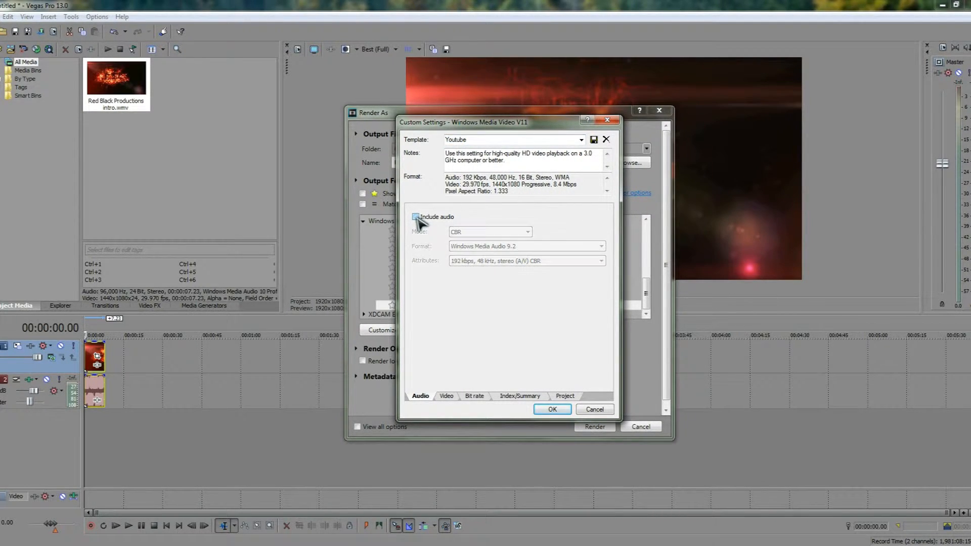
click(416, 217)
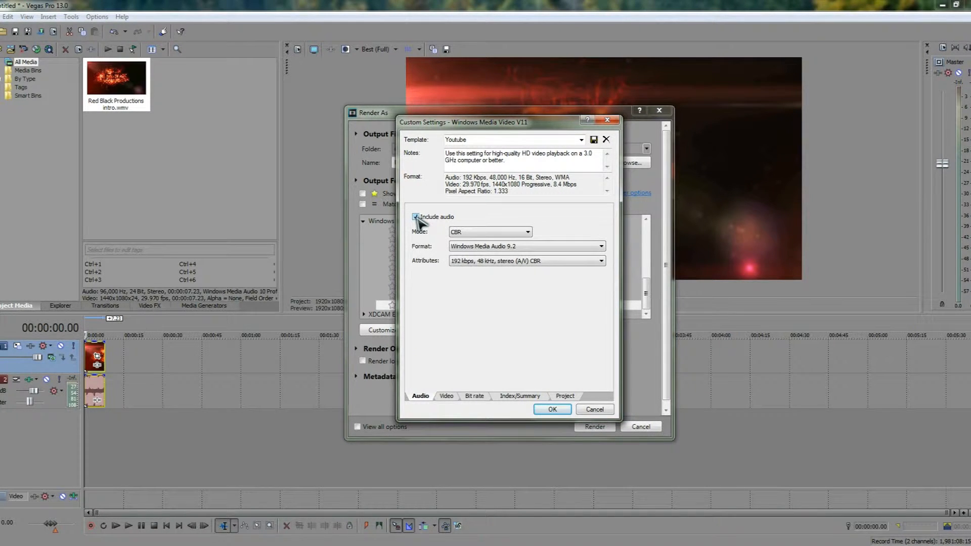
key(Tab)
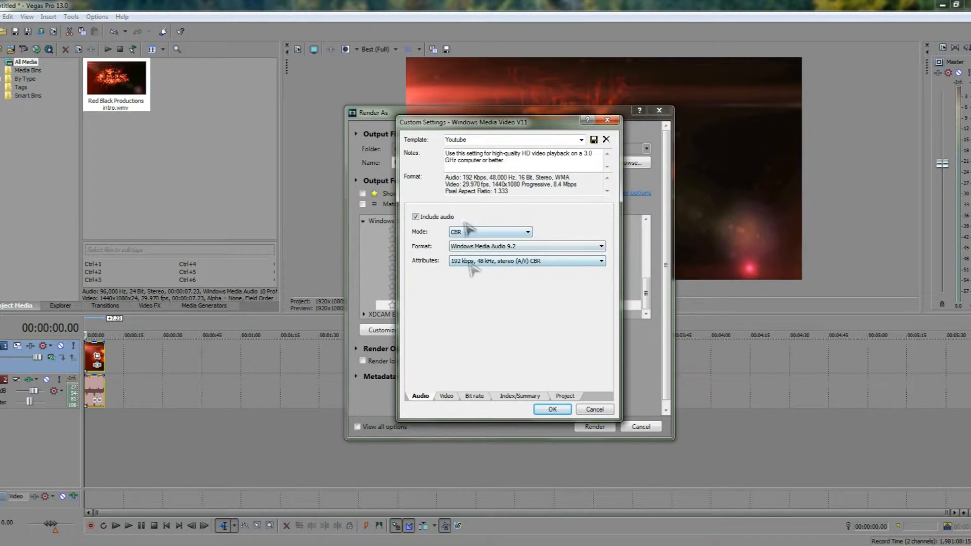
Step: Review the template's video, bit rate, index/summary and project settings, and accept them to render Untitled.wmv
click(447, 396)
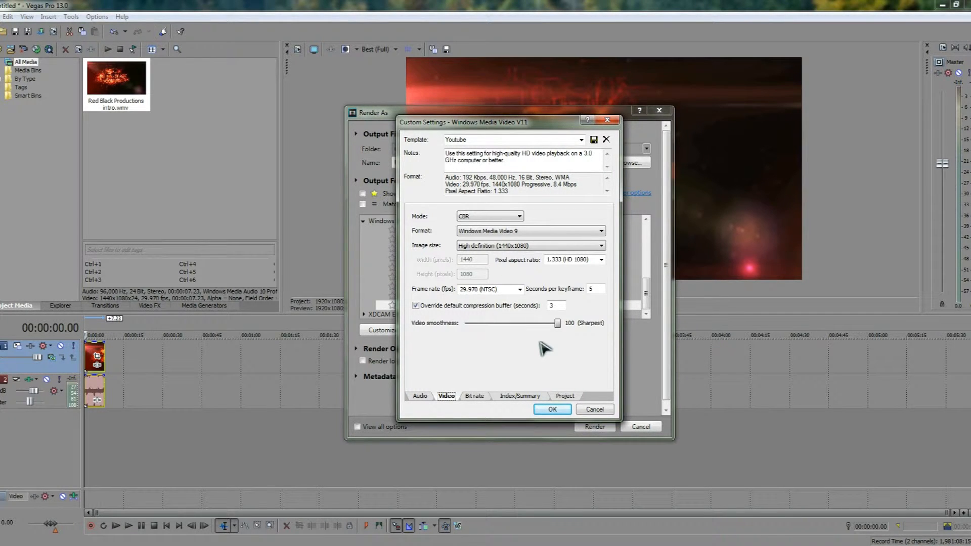
click(483, 398)
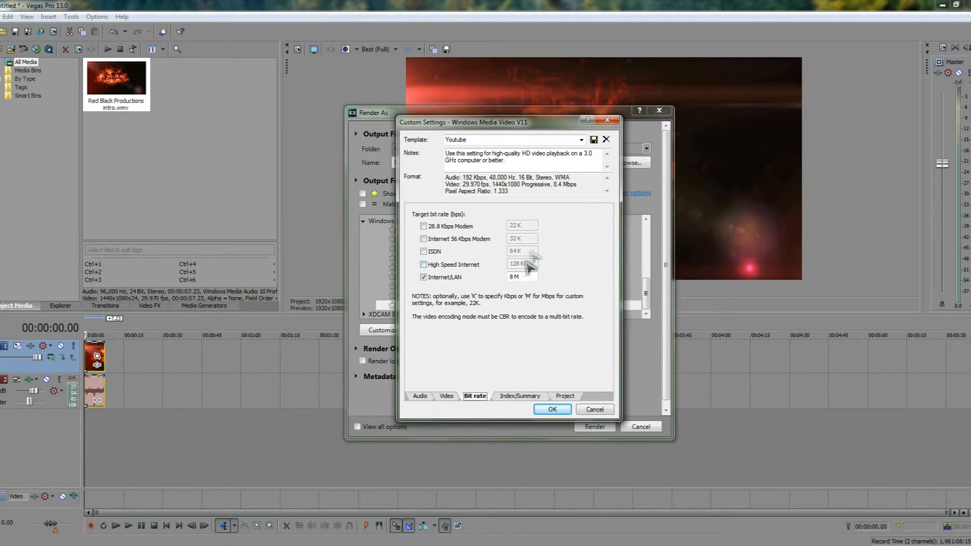
click(512, 397)
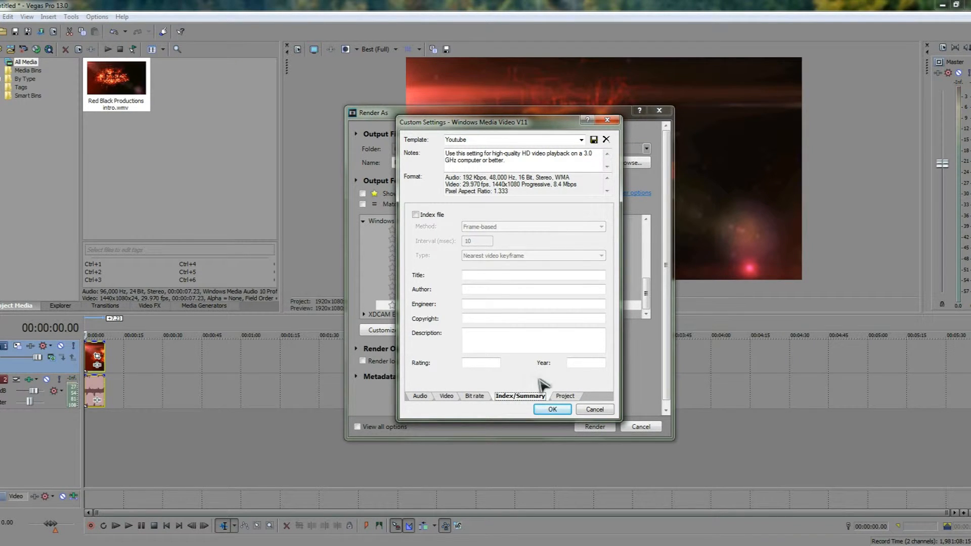
click(563, 397)
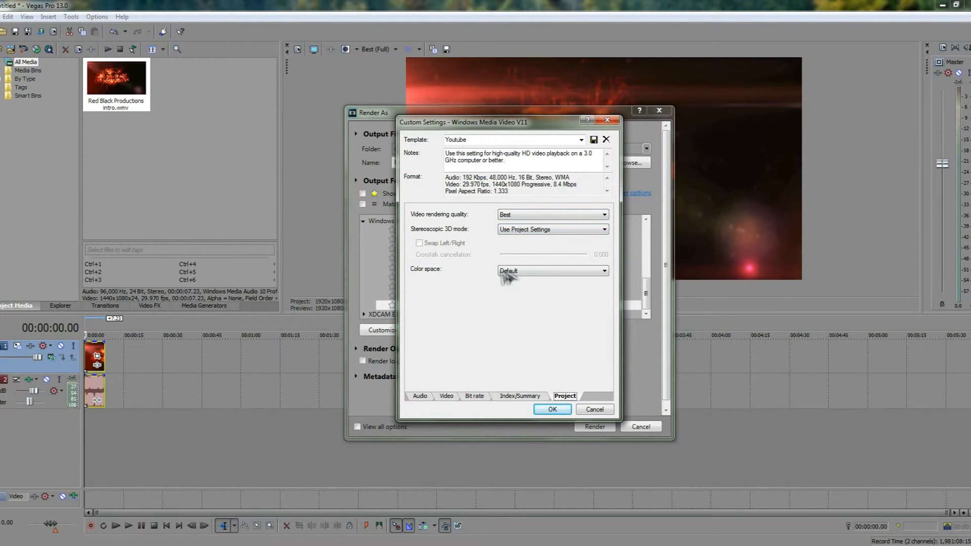
click(552, 410)
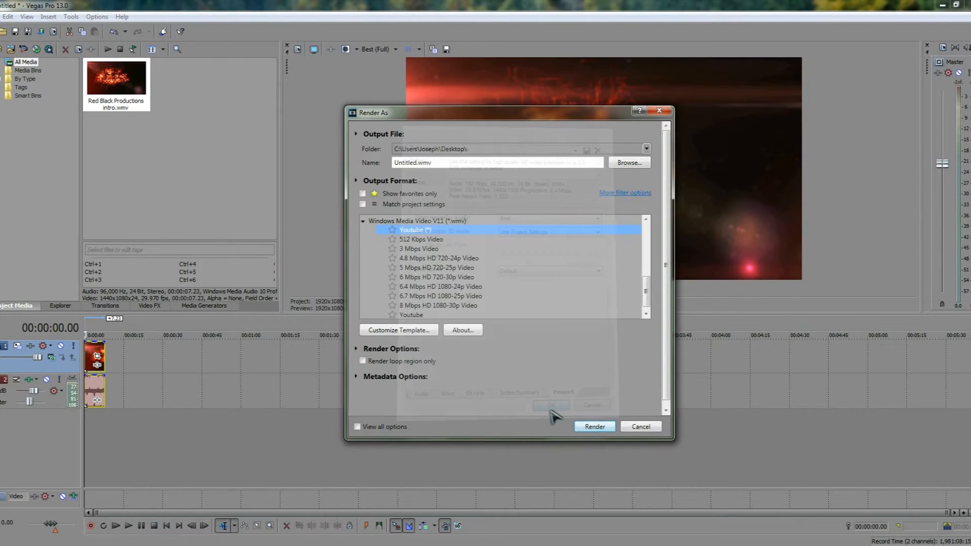
click(595, 427)
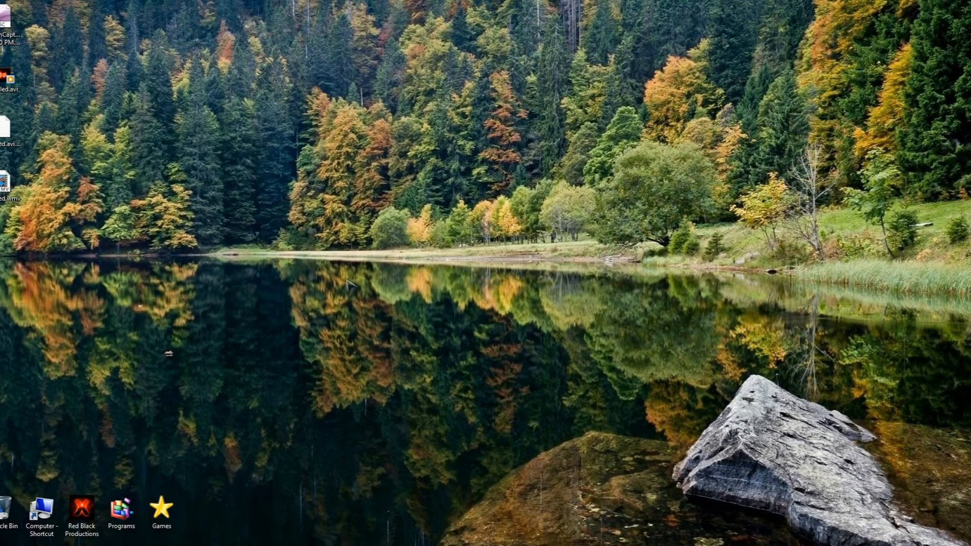
Step: Open the rendered WMV file from the desktop for playback
double_click(15, 187)
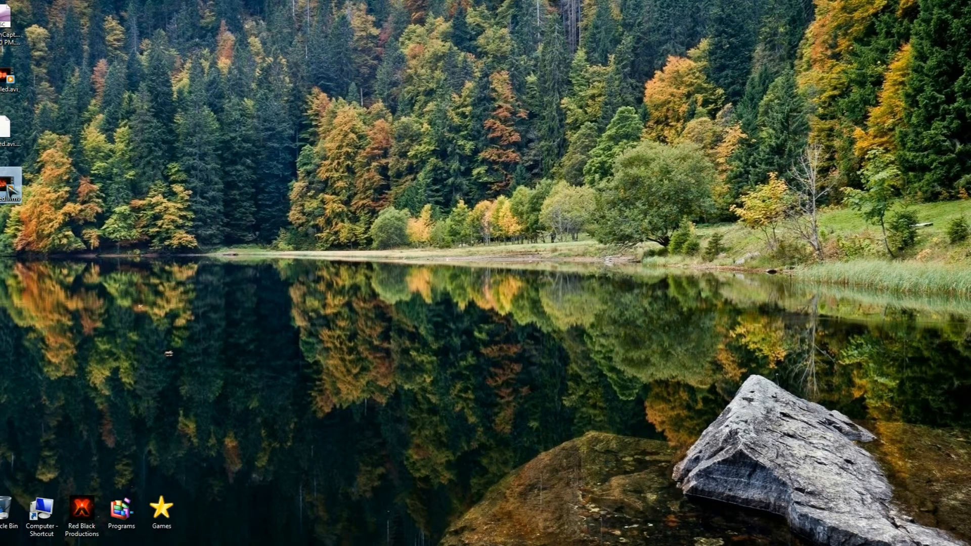
mouse_move(11, 191)
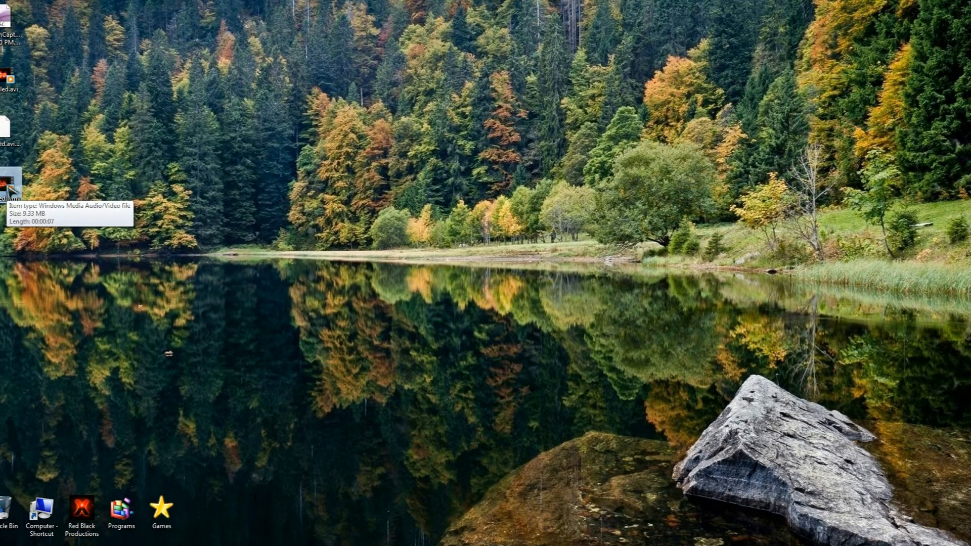
double_click(11, 190)
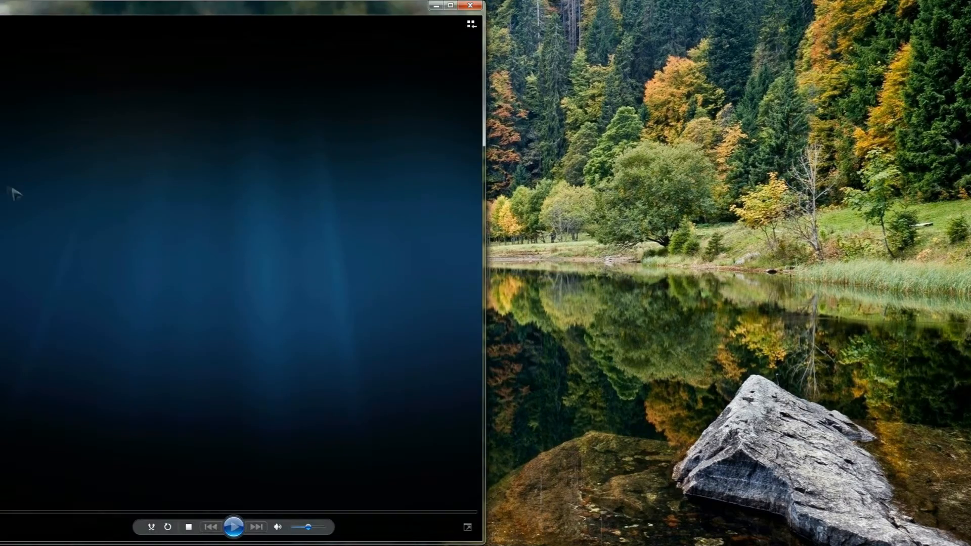